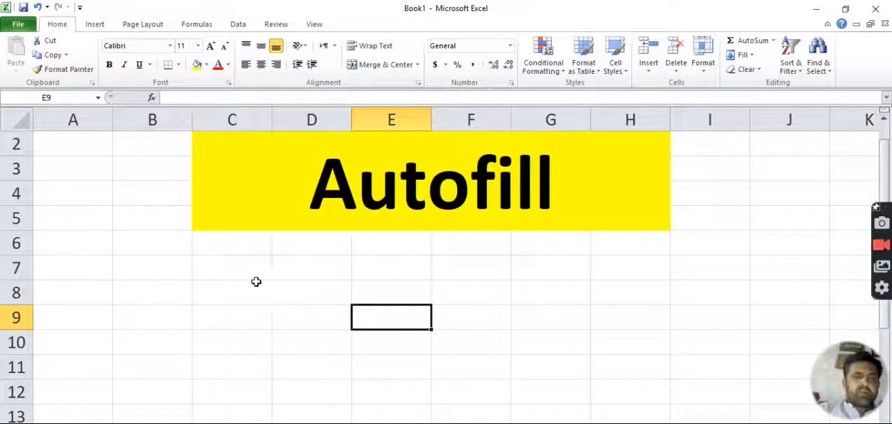
Step: Enter 1 in cell B7, autofill the number series down to 6 in B12, and centre the numbers
{"action": "left_click", "coordinate": [228, 267]}
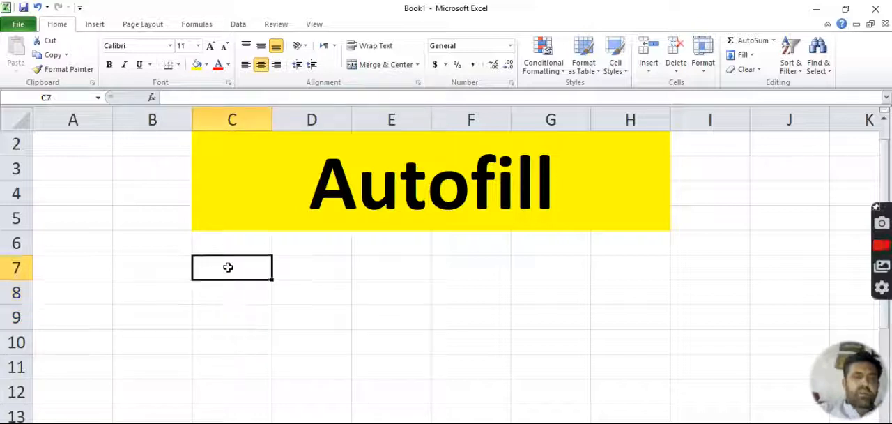
{"action": "left_click", "coordinate": [154, 269]}
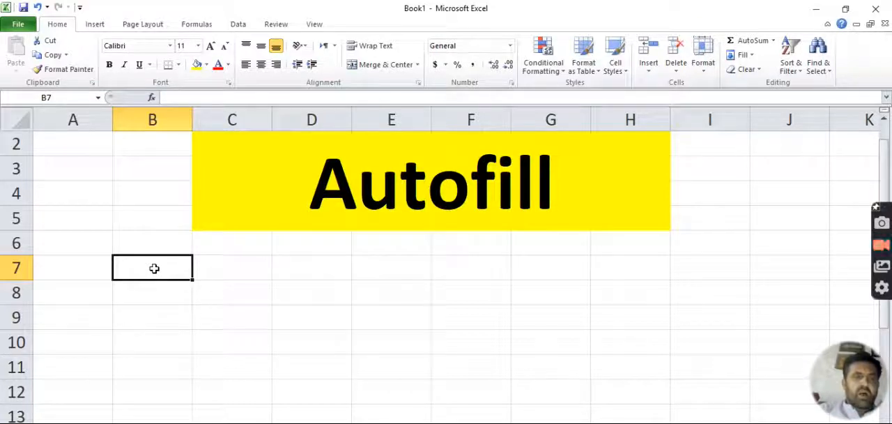
{"action": "type", "text": "1"}
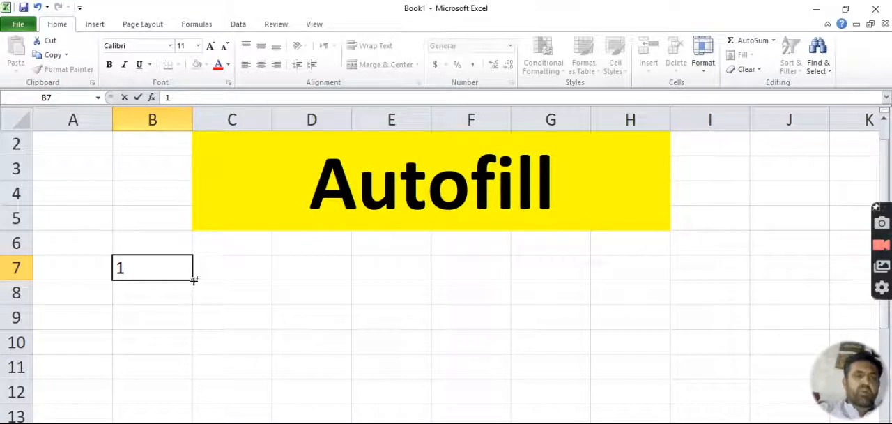
{"action": "left_click", "coordinate": [194, 279]}
{"action": "left_click_drag", "start_coordinate": [194, 280], "coordinate": [181, 398]}
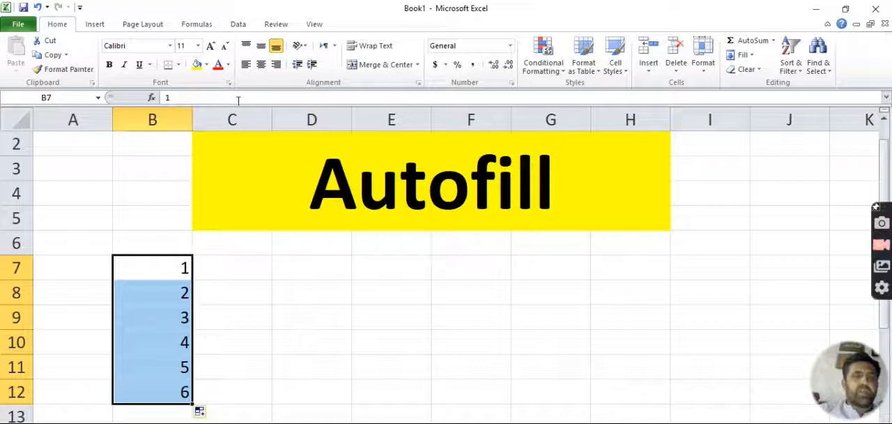
{"action": "left_click", "coordinate": [261, 65]}
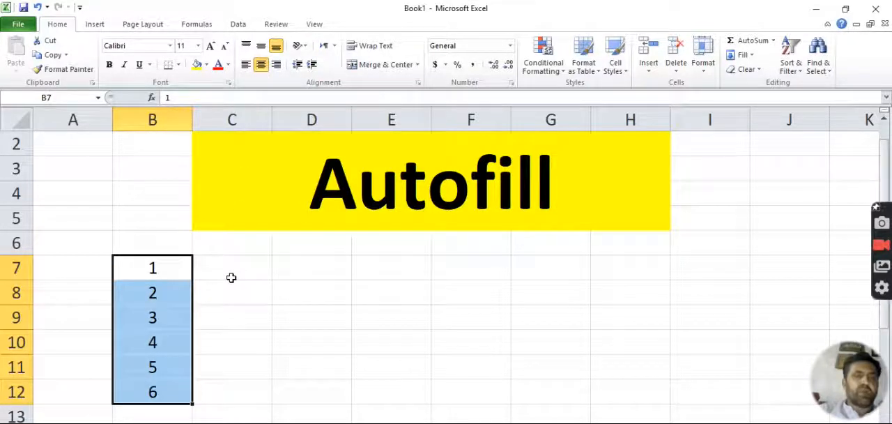
Step: Enter Monday in C7, autofill the weekdays down to Saturday in C12, and widen column C to fit Wednesday
{"action": "left_click", "coordinate": [266, 265]}
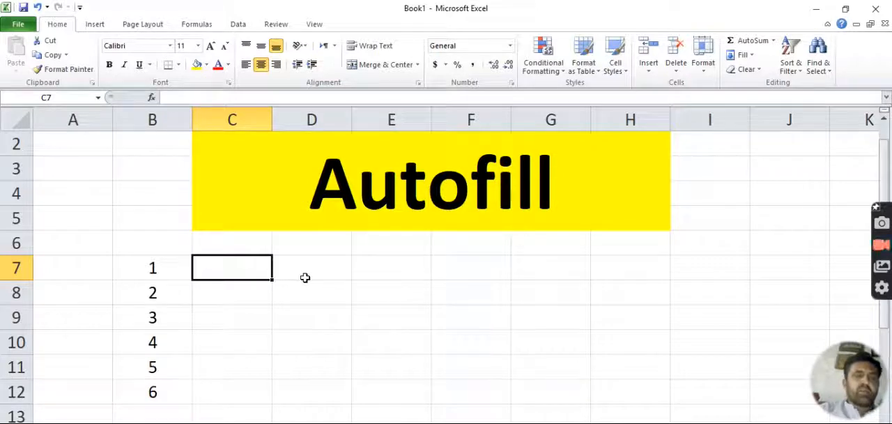
{"action": "type", "text": "Monday"}
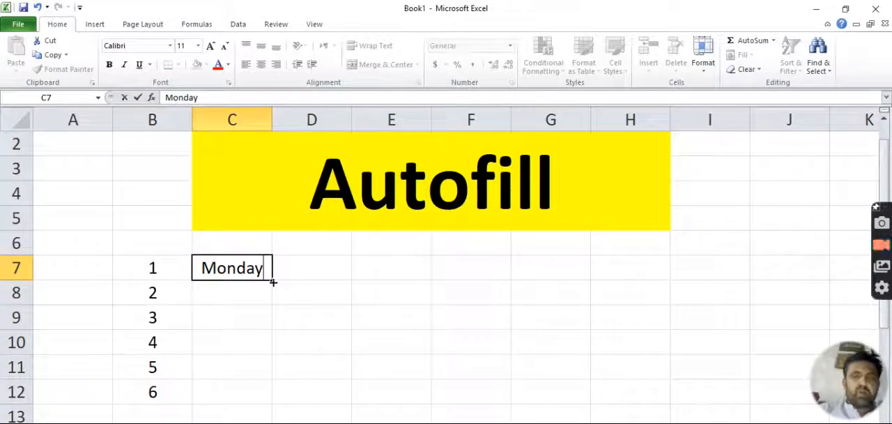
{"action": "left_click_drag", "start_coordinate": [273, 283], "coordinate": [271, 403]}
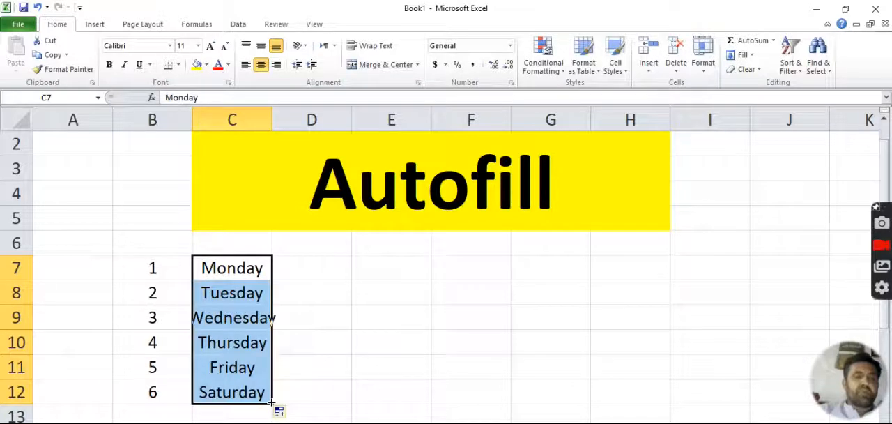
{"action": "left_click", "coordinate": [252, 318]}
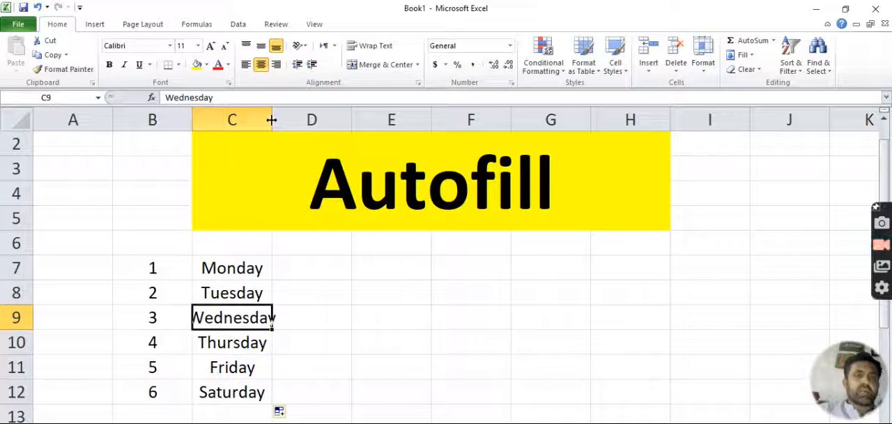
{"action": "left_click_drag", "start_coordinate": [272, 120], "coordinate": [300, 120]}
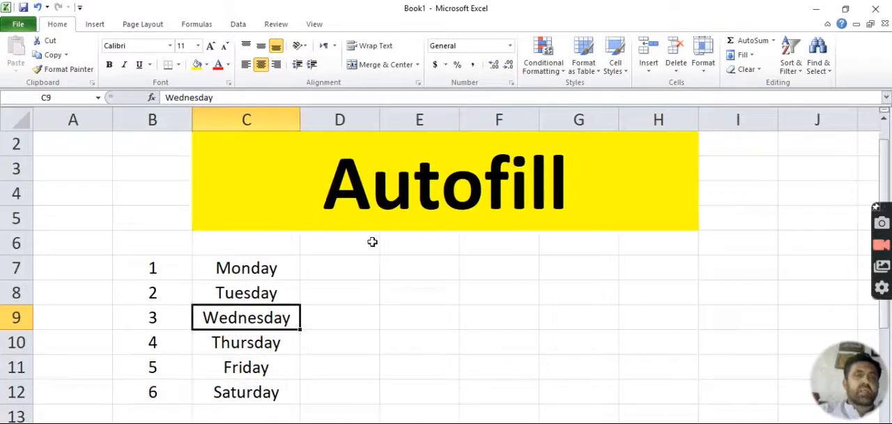
Step: Enter the short day name Sun in D7 and autofill the abbreviated weekdays down to Fri in D12
{"action": "left_click", "coordinate": [362, 262]}
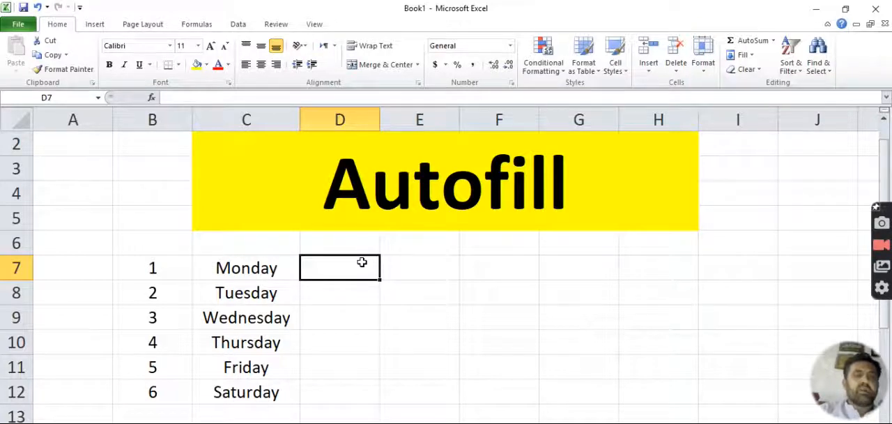
{"action": "type", "text": "Sun"}
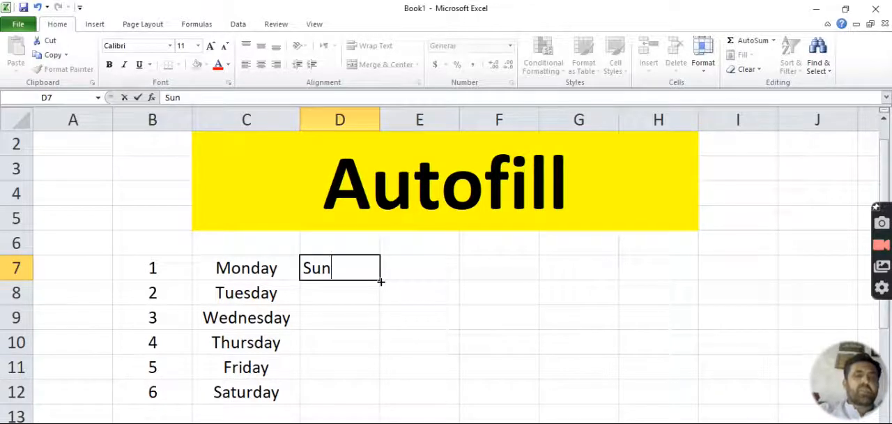
{"action": "key", "text": "ctrl+Return"}
{"action": "left_click_drag", "start_coordinate": [380, 290], "coordinate": [375, 397]}
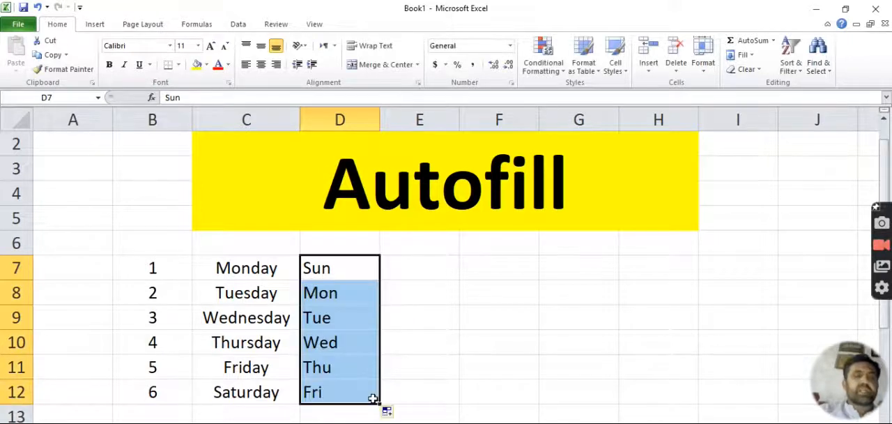
{"action": "left_click", "coordinate": [373, 271]}
Step: Enter January in E7 and autofill the month names across row 7 to June in J7
{"action": "left_click", "coordinate": [406, 268]}
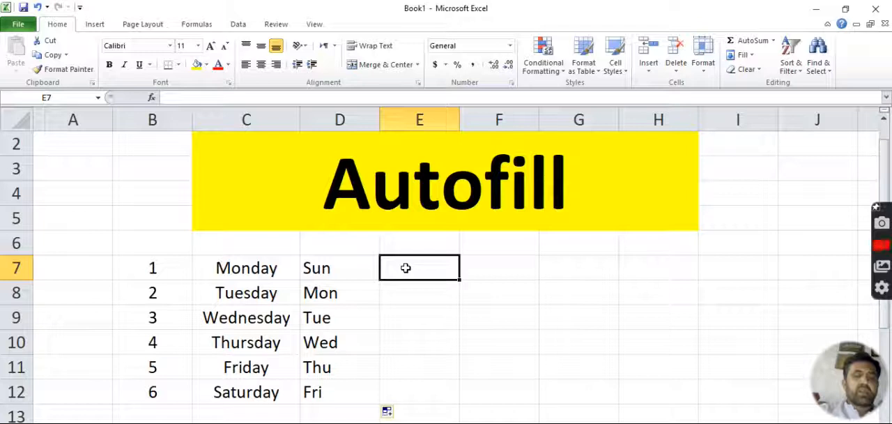
{"action": "type", "text": "J"}
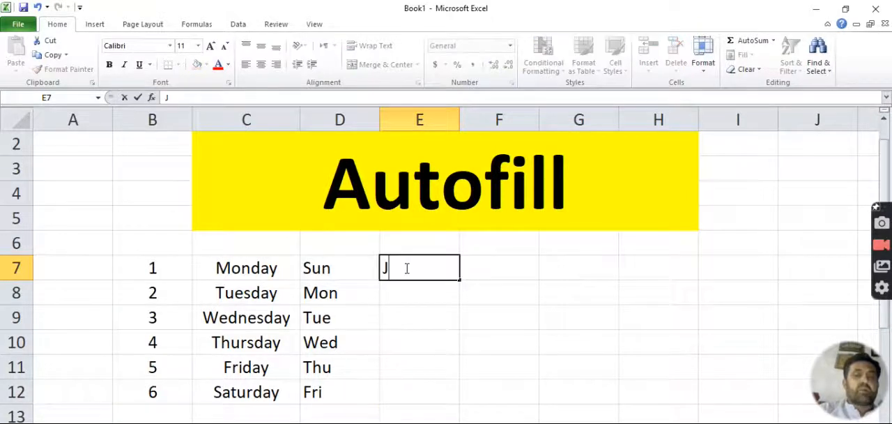
{"action": "type", "text": "anuary"}
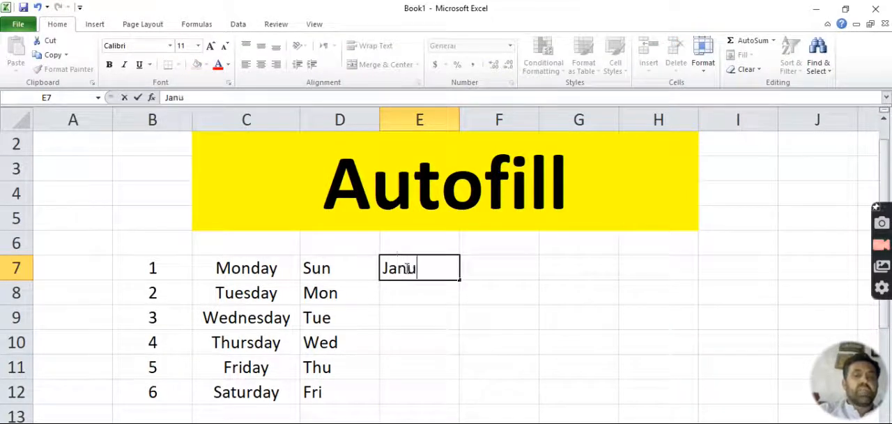
{"action": "left_click", "coordinate": [460, 280]}
{"action": "left_click_drag", "start_coordinate": [461, 282], "coordinate": [824, 274]}
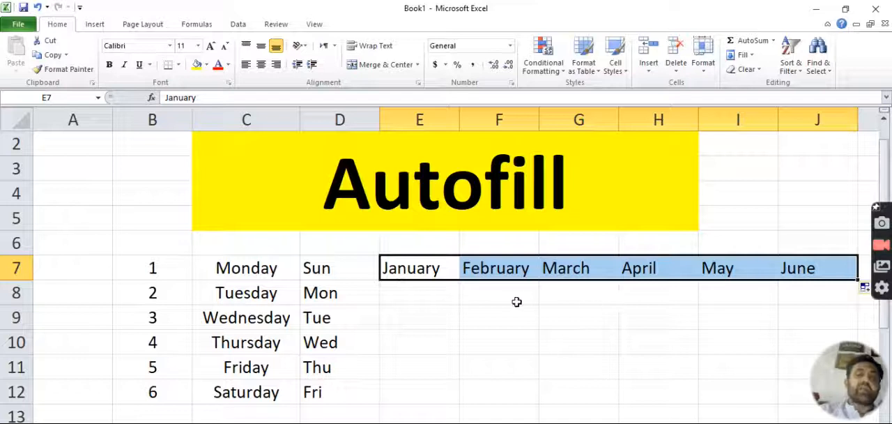
Step: Autofill the month names down column G from March in G7 to August in G12
{"action": "left_click", "coordinate": [580, 267]}
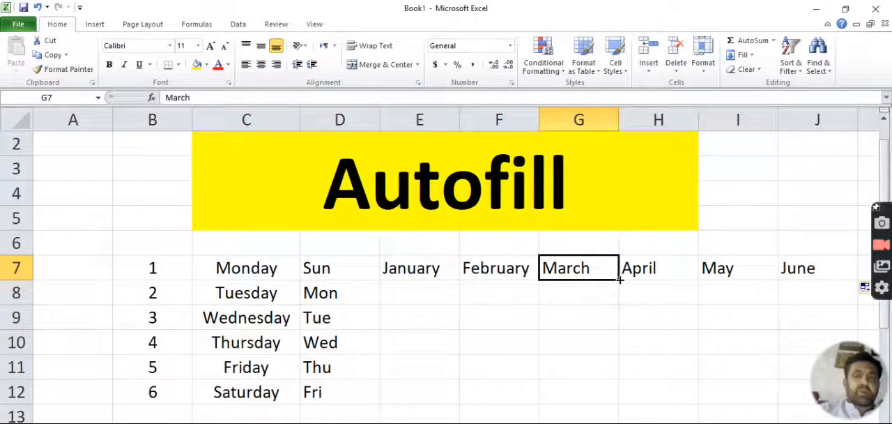
{"action": "left_click_drag", "start_coordinate": [620, 279], "coordinate": [612, 415]}
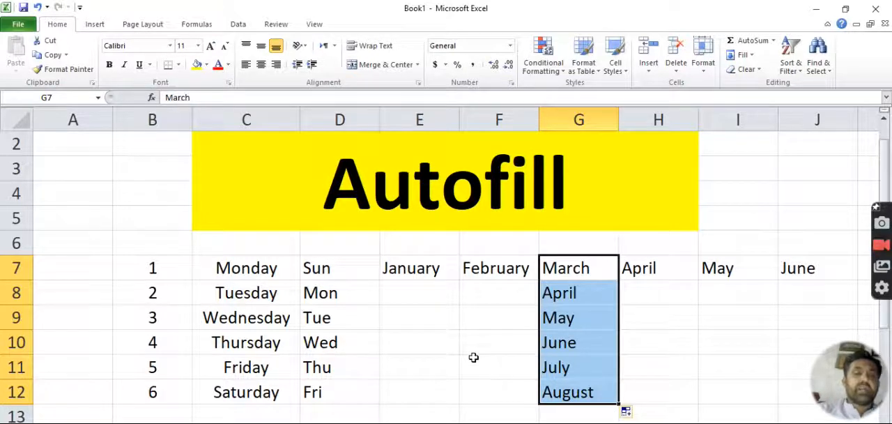
Step: Enter the short month name Jan in E8 and autofill the abbreviated months down to May in E12
{"action": "left_click", "coordinate": [410, 287]}
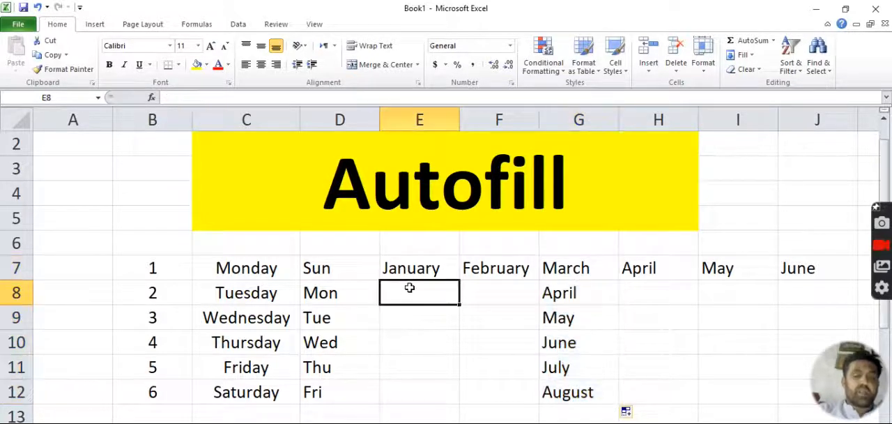
{"action": "type", "text": "Jan"}
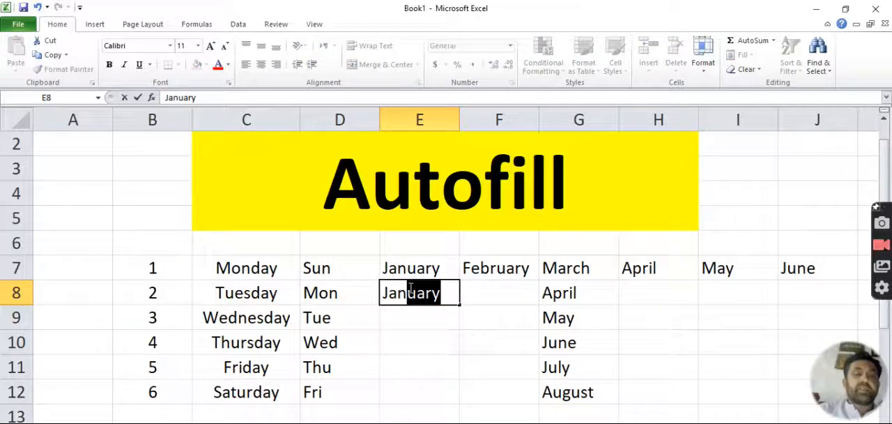
{"action": "key", "text": "Delete"}
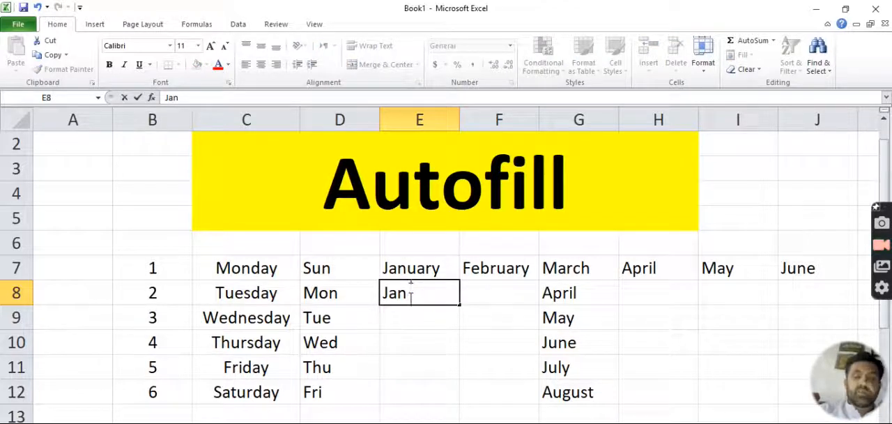
{"action": "key", "text": "Return"}
{"action": "left_click", "coordinate": [410, 289]}
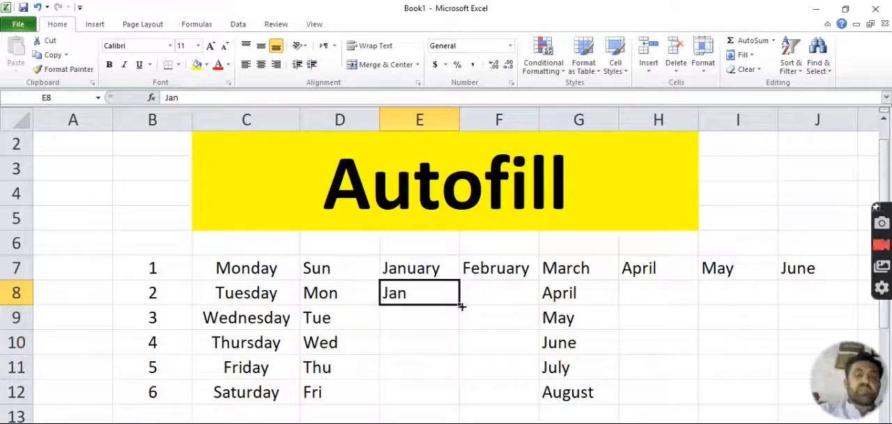
{"action": "left_click_drag", "start_coordinate": [461, 306], "coordinate": [458, 398]}
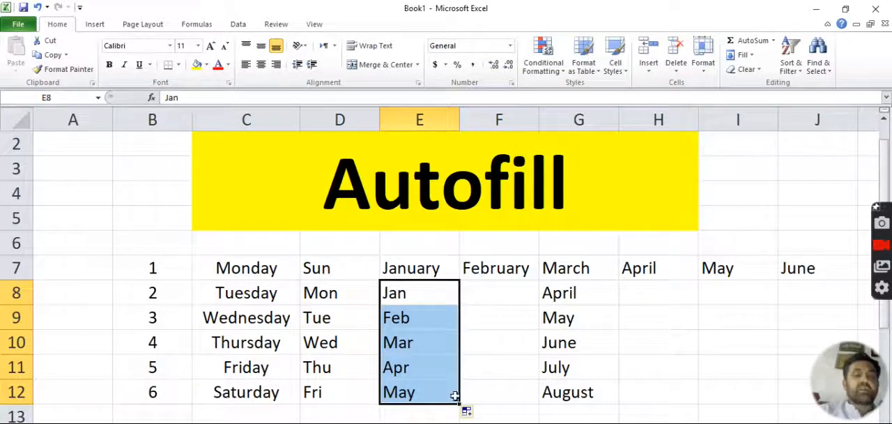
{"action": "left_click", "coordinate": [369, 337]}
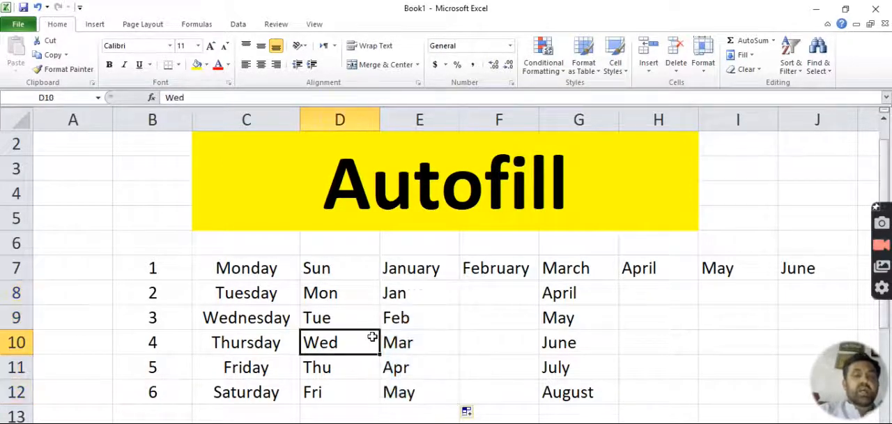
{"action": "left_click", "coordinate": [445, 299]}
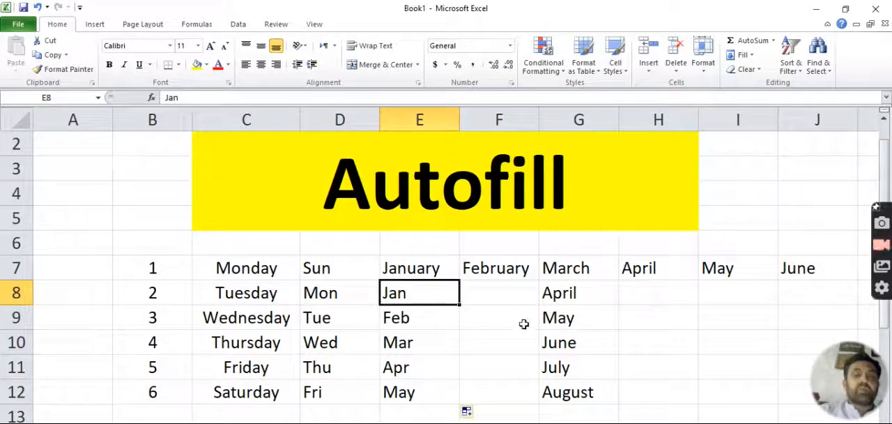
{"action": "left_click", "coordinate": [484, 292]}
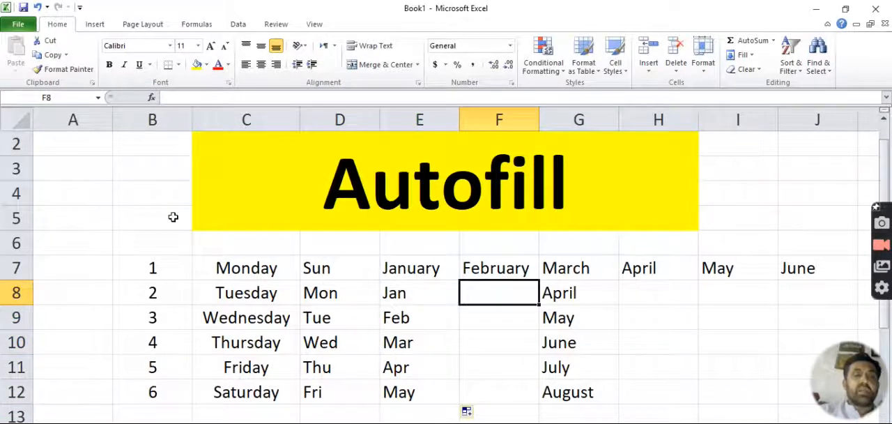
Step: Enter the odd numbers 1, 3 and 5 in cells A2, A3 and A4
{"action": "left_click", "coordinate": [76, 160]}
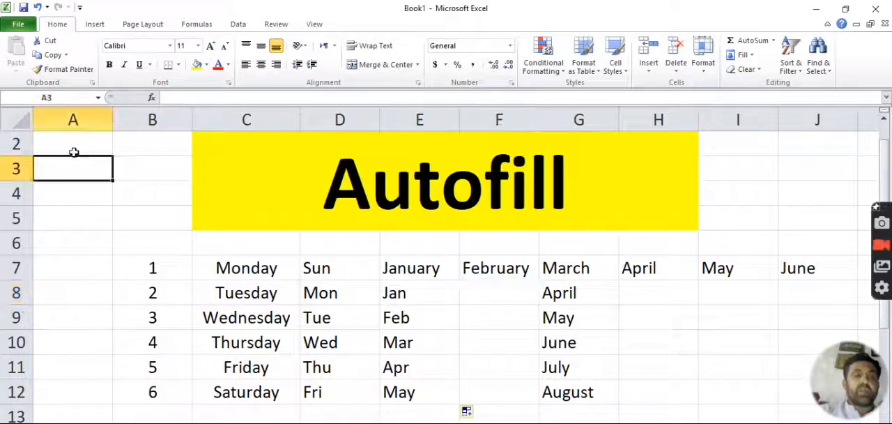
{"action": "left_click", "coordinate": [72, 148]}
{"action": "type", "text": "1"}
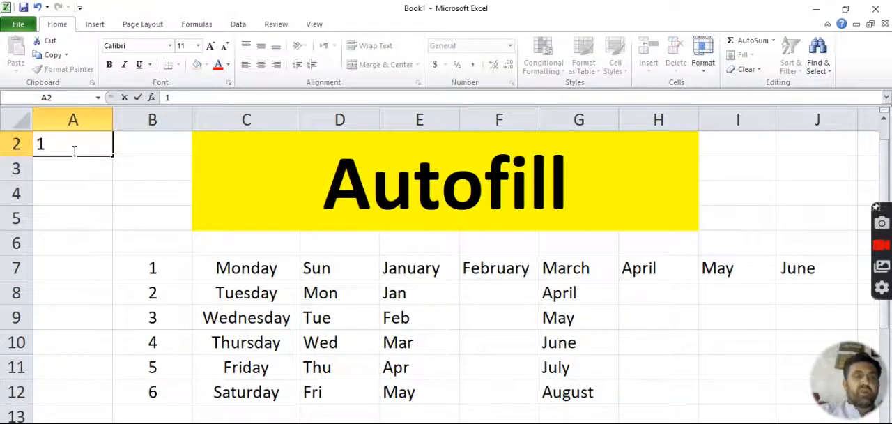
{"action": "key", "text": "Return"}
{"action": "type", "text": "3"}
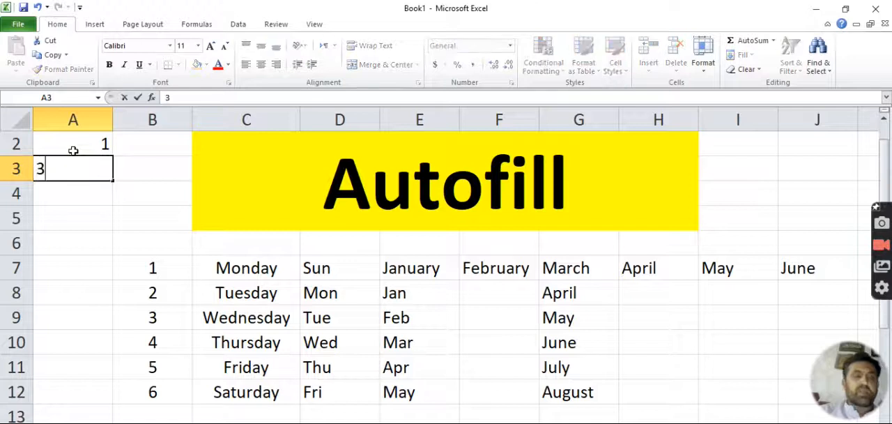
{"action": "key", "text": "Return"}
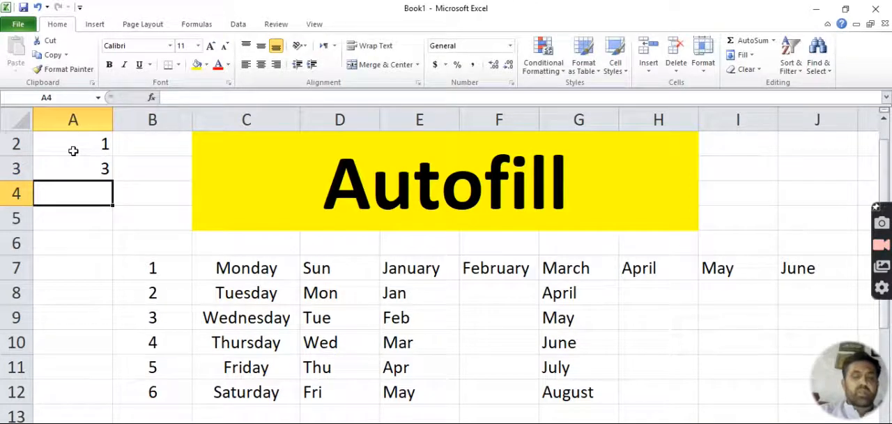
{"action": "type", "text": "5"}
{"action": "key", "text": "Return"}
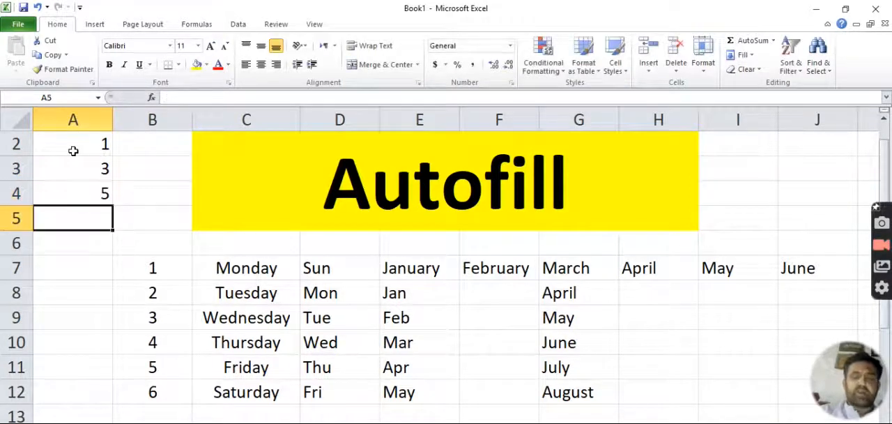
Step: Autofill the odd-number pattern from A2:A4 down column A to 21 in A12
{"action": "left_click_drag", "start_coordinate": [73, 150], "coordinate": [72, 185]}
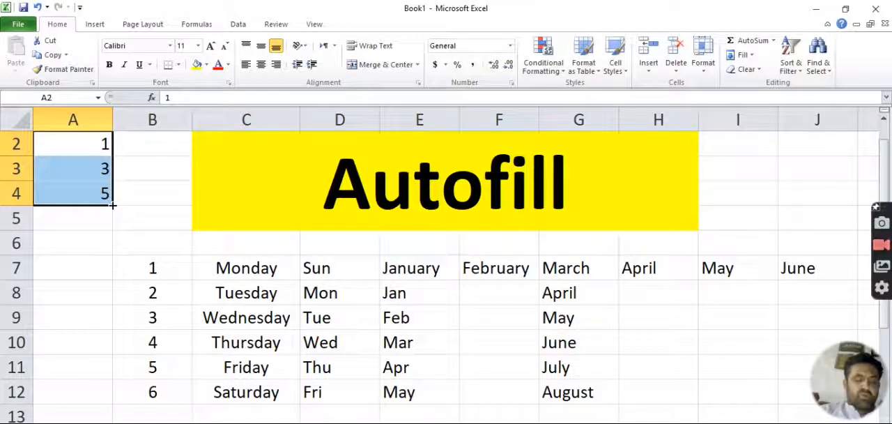
{"action": "left_click_drag", "start_coordinate": [112, 206], "coordinate": [101, 403]}
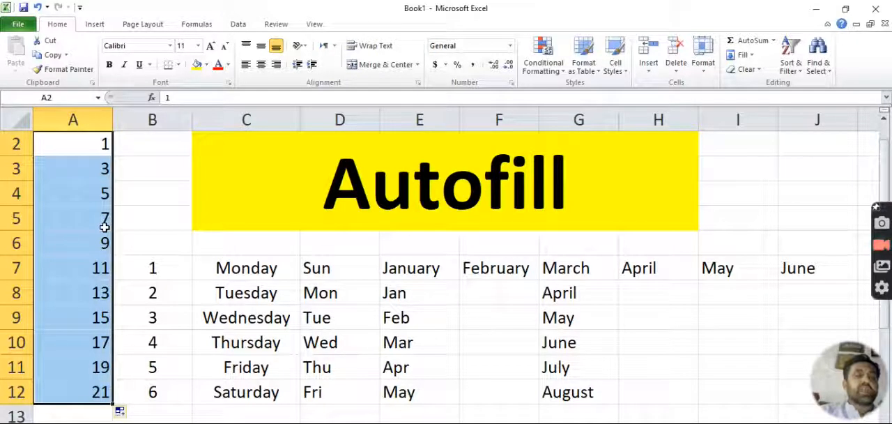
{"action": "left_click", "coordinate": [86, 201]}
{"action": "left_click", "coordinate": [86, 216]}
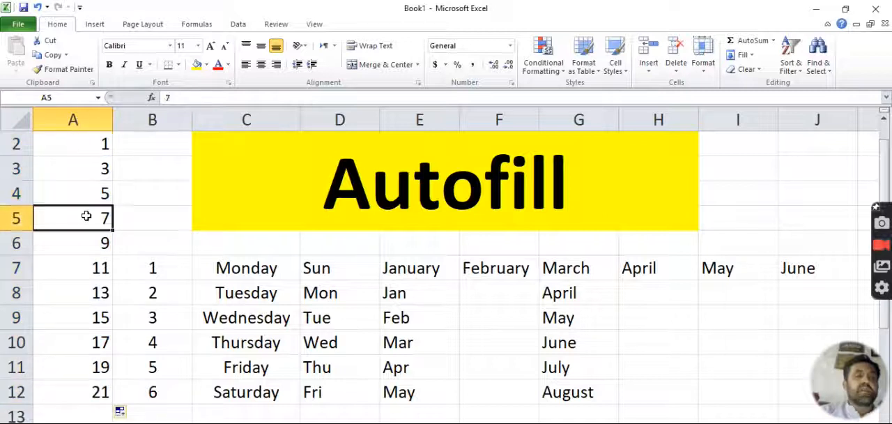
{"action": "left_click", "coordinate": [90, 242]}
{"action": "left_click", "coordinate": [90, 264]}
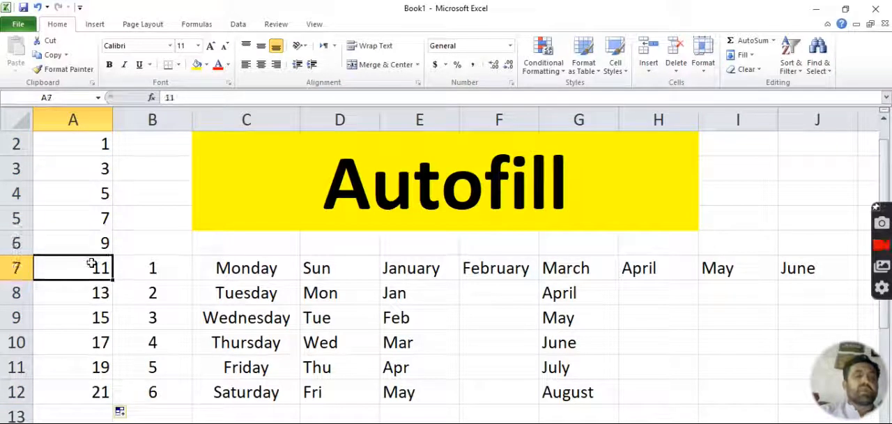
{"action": "left_click", "coordinate": [94, 293]}
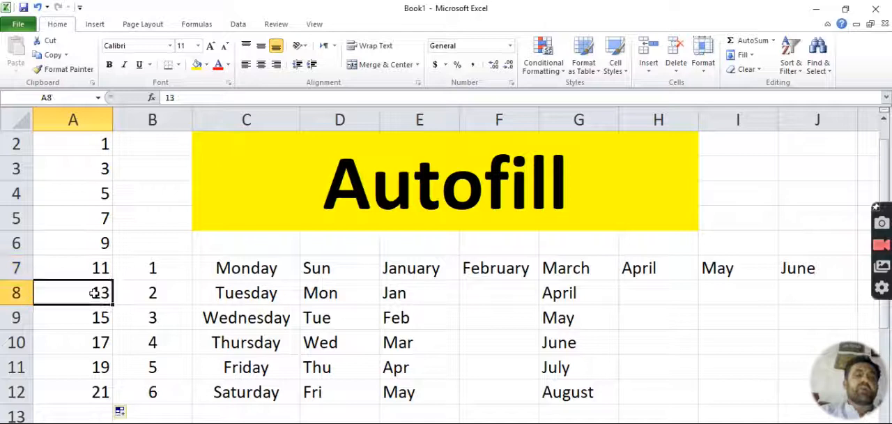
Step: Clear May from cell I7 and enter the even numbers 2, 4 and 6 in cells I2, I3 and I4
{"action": "left_click", "coordinate": [727, 269]}
{"action": "key", "text": "Delete"}
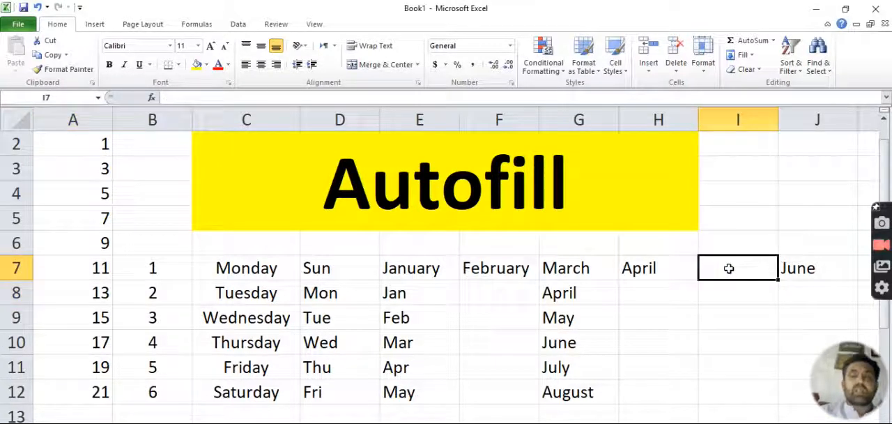
{"action": "left_click", "coordinate": [747, 151]}
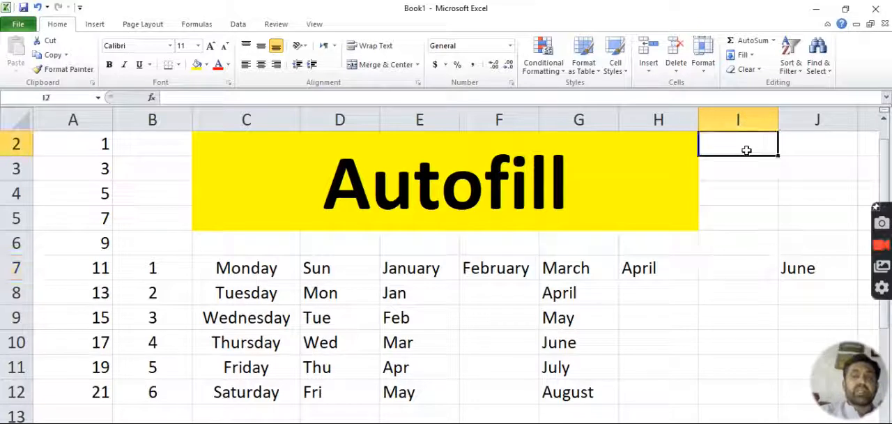
{"action": "type", "text": "2"}
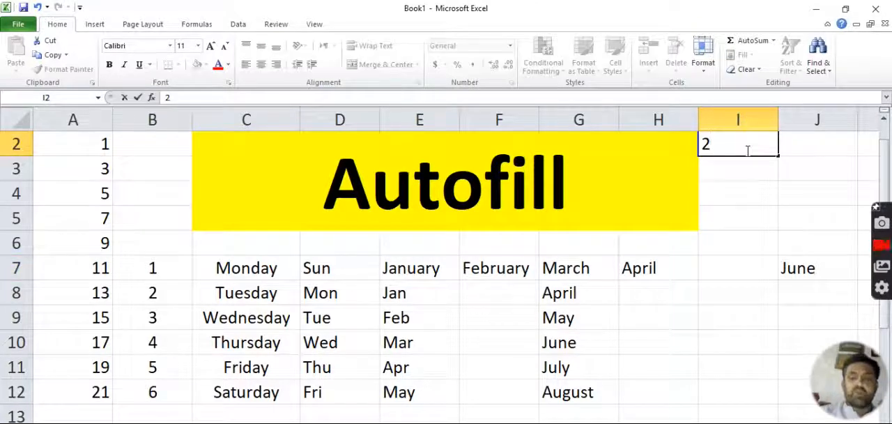
{"action": "key", "text": "Return"}
{"action": "type", "text": "4"}
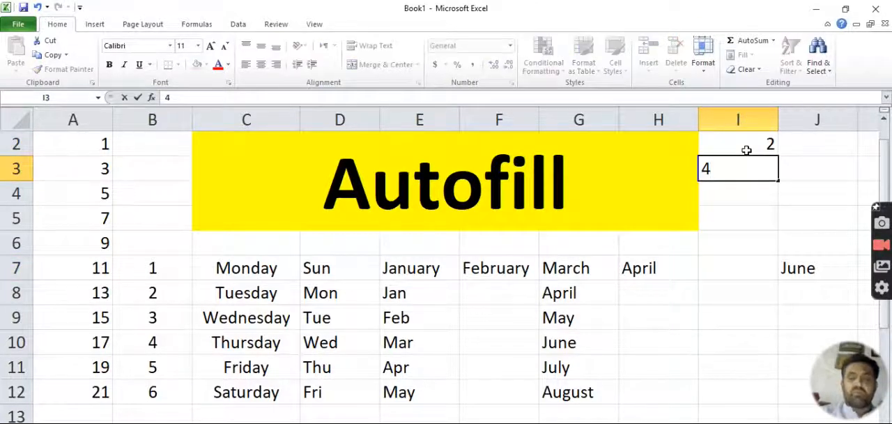
{"action": "key", "text": "Return"}
{"action": "type", "text": "6"}
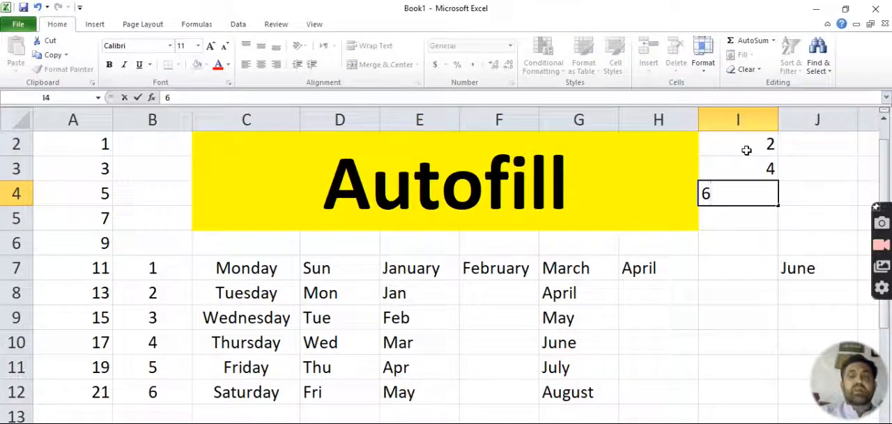
{"action": "key", "text": "Return"}
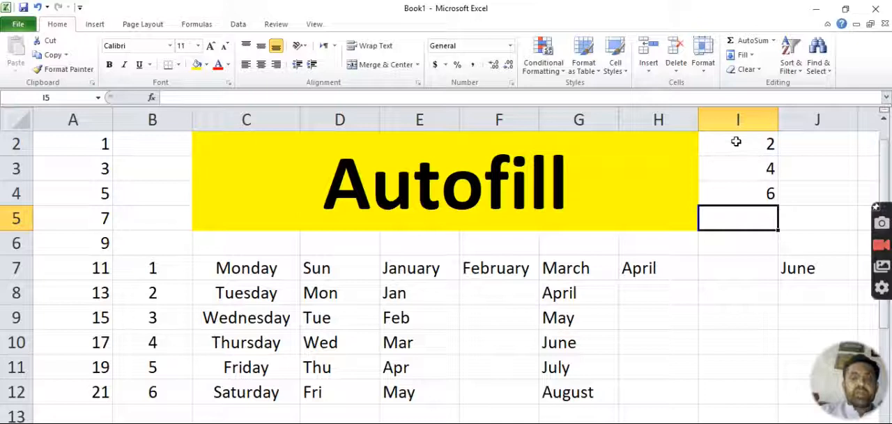
Step: Autofill the even-number pattern from I2:I4 down column I to 22 in I12
{"action": "left_click_drag", "start_coordinate": [736, 142], "coordinate": [743, 196]}
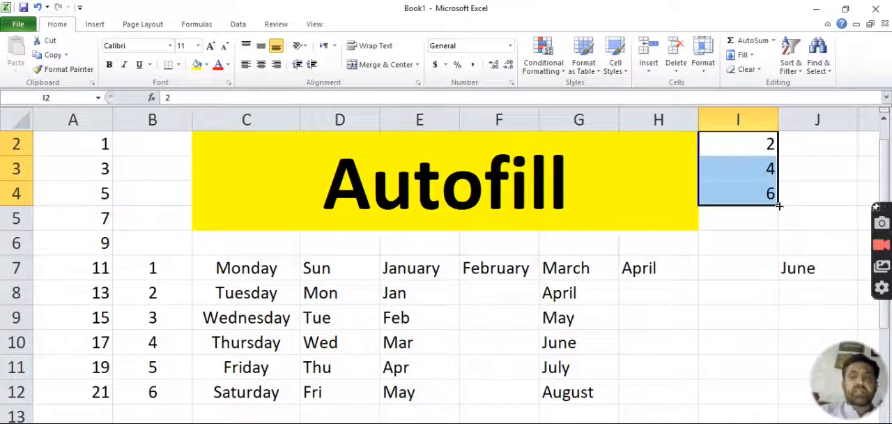
{"action": "left_click_drag", "start_coordinate": [779, 206], "coordinate": [775, 396]}
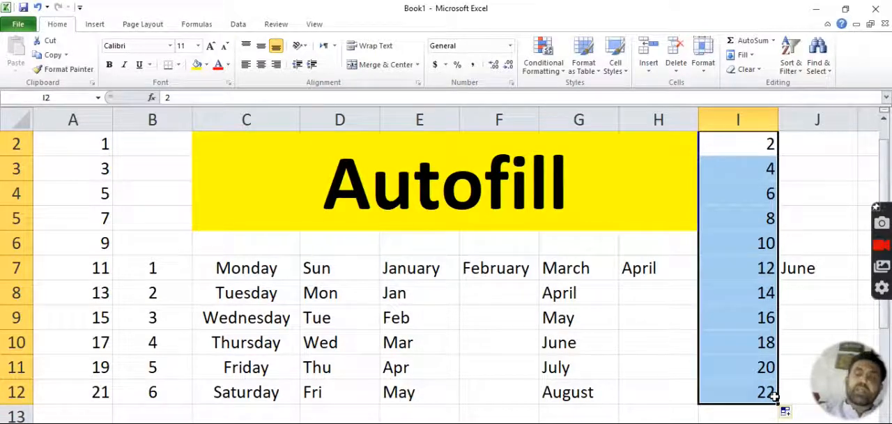
{"action": "left_click", "coordinate": [757, 169]}
{"action": "left_click", "coordinate": [758, 192]}
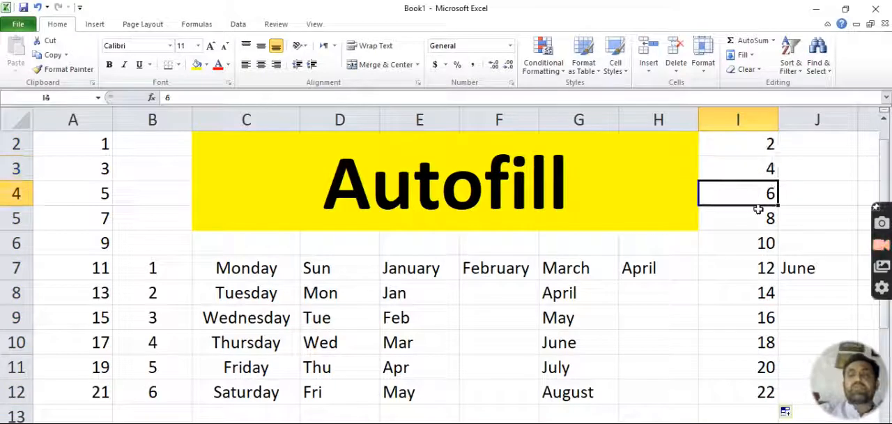
{"action": "left_click", "coordinate": [757, 214]}
{"action": "left_click", "coordinate": [759, 242]}
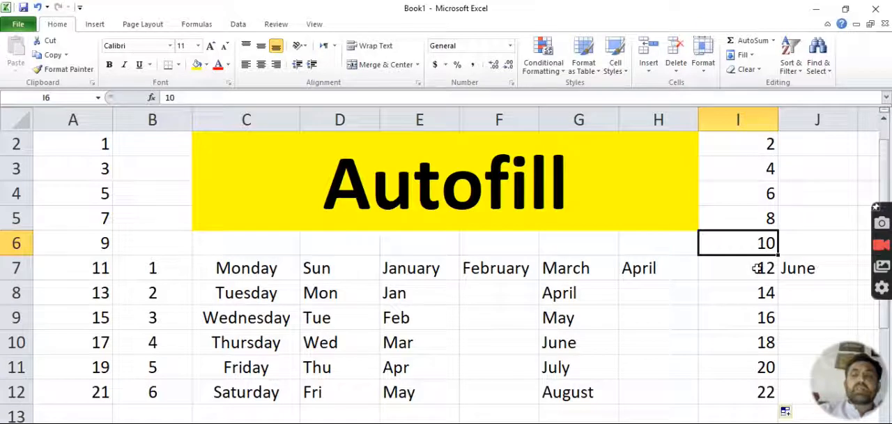
{"action": "left_click", "coordinate": [758, 268]}
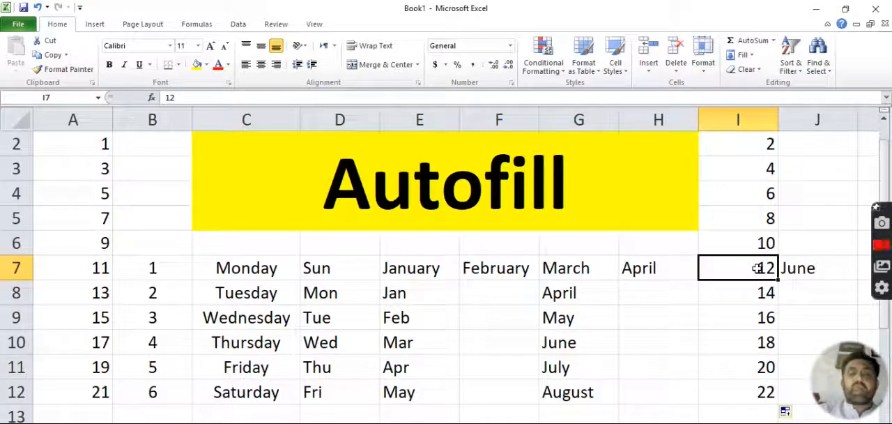